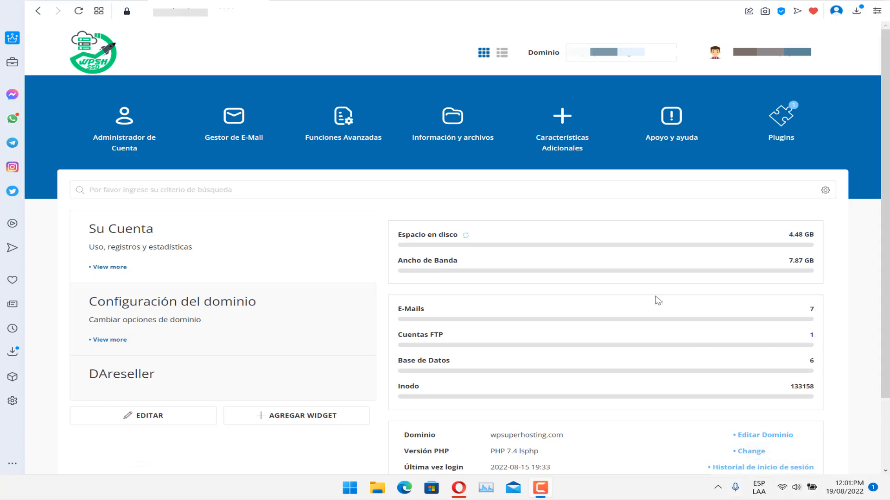
Open the Softaculous Auto Installer from the hosting panel and bring up the WordPress installation form
mouse_move(582, 139)
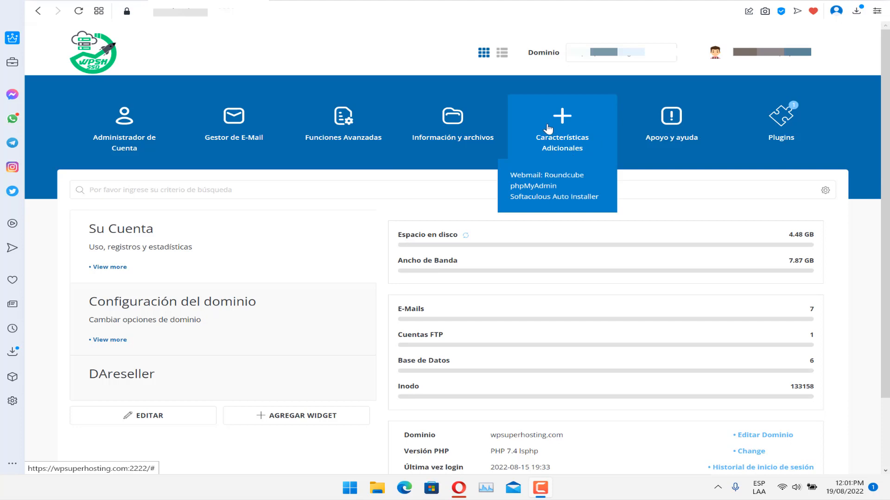
click(559, 197)
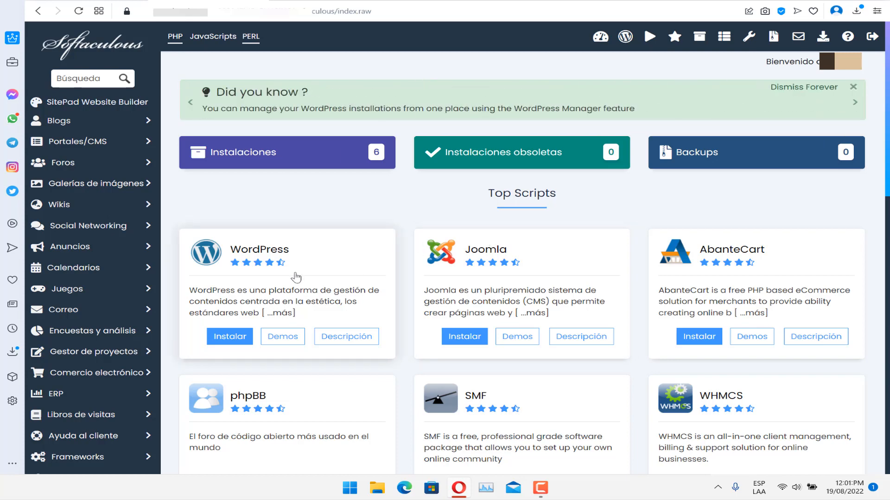
click(224, 339)
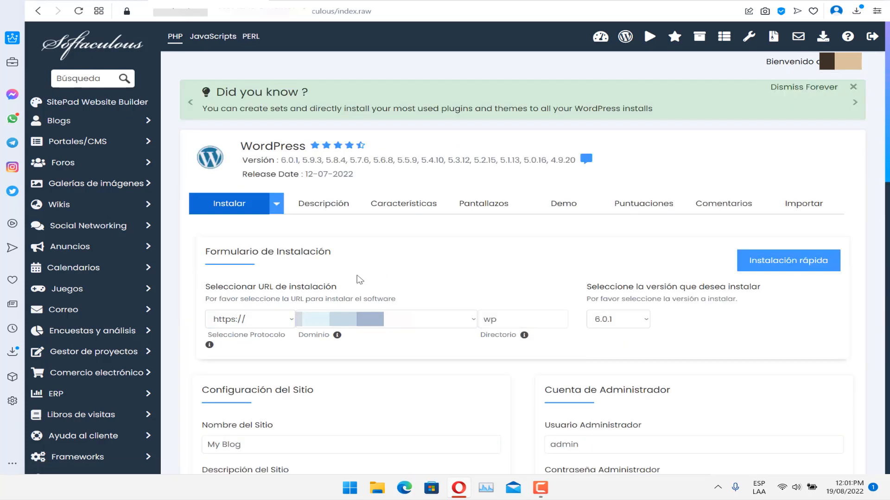
click(259, 317)
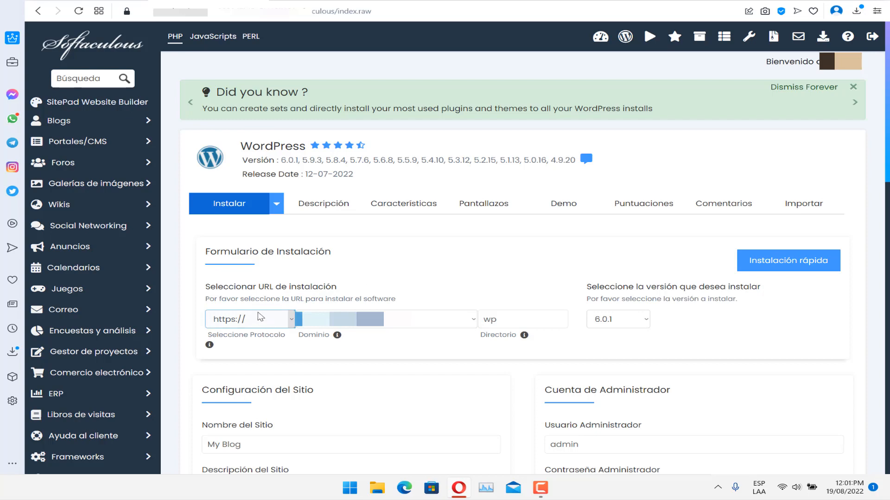
click(244, 319)
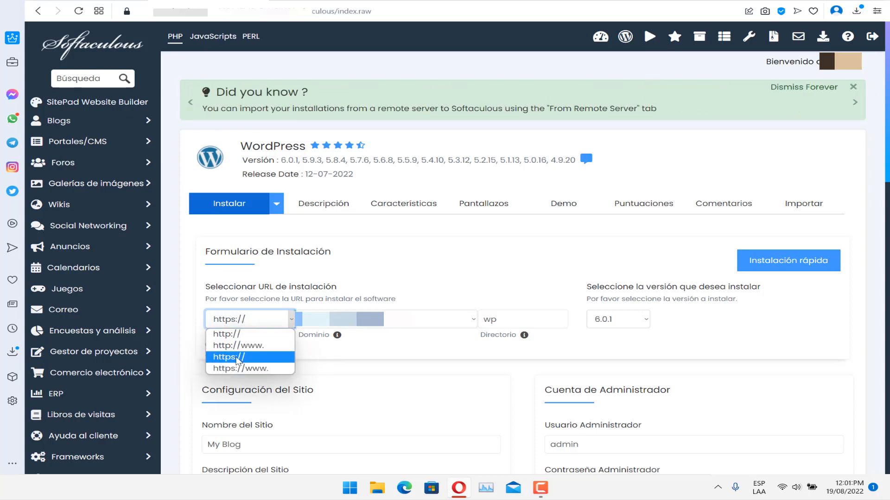
click(239, 361)
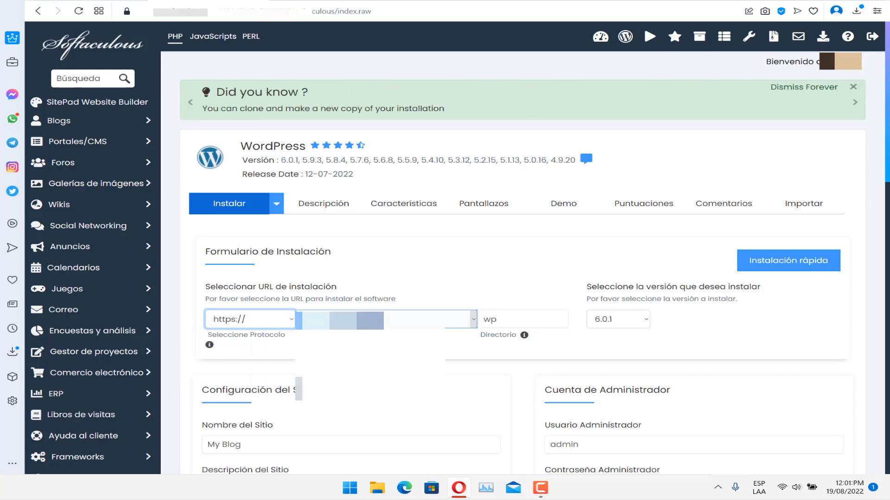
click(380, 319)
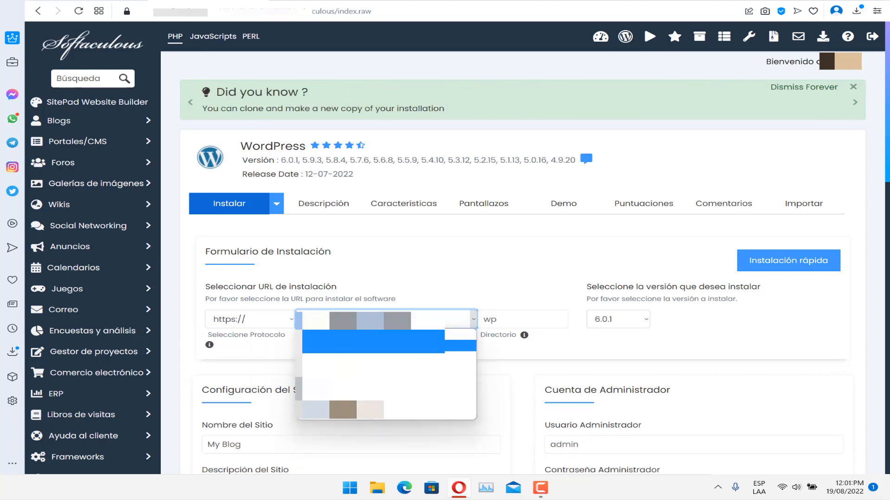
click(454, 366)
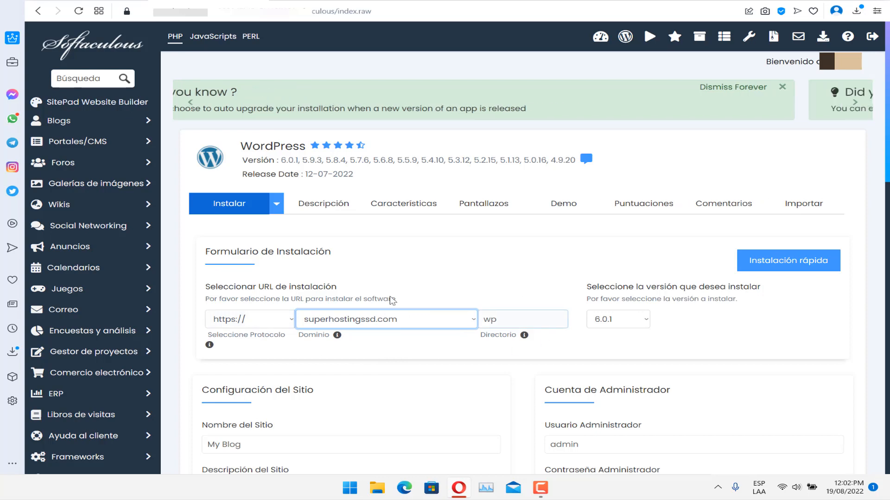
double_click(521, 319)
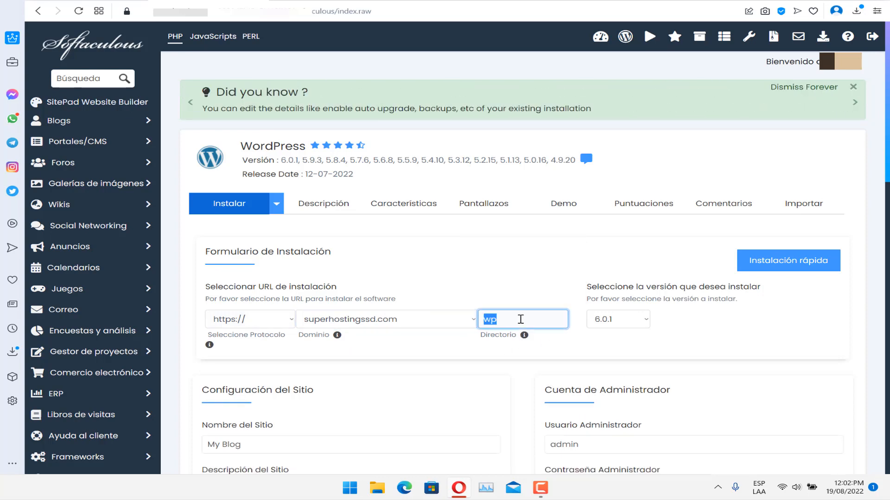
key(BackSpace)
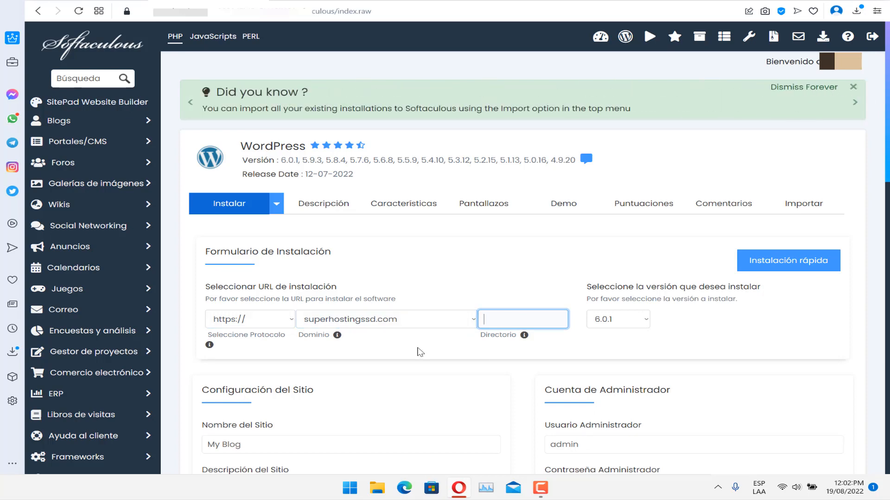
Set the site name to "PetShop Lima" in the site configuration
scroll(418, 350, down, 6)
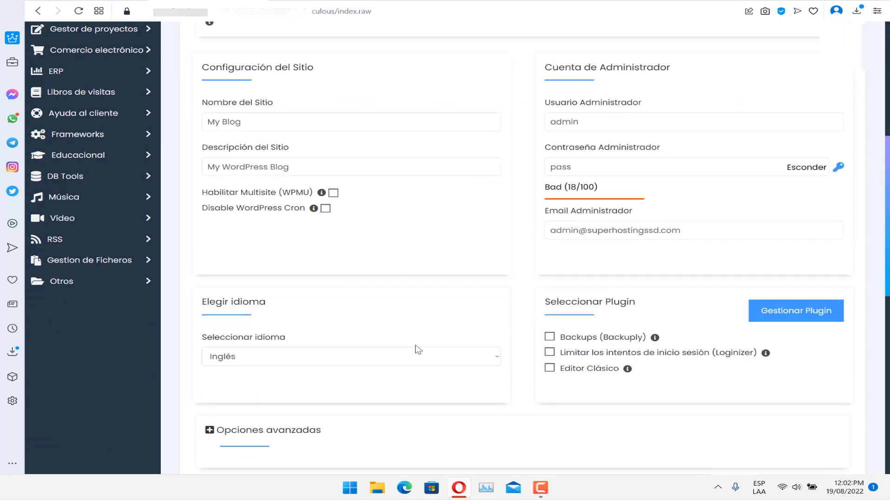
double_click(261, 122)
triple_click(260, 122)
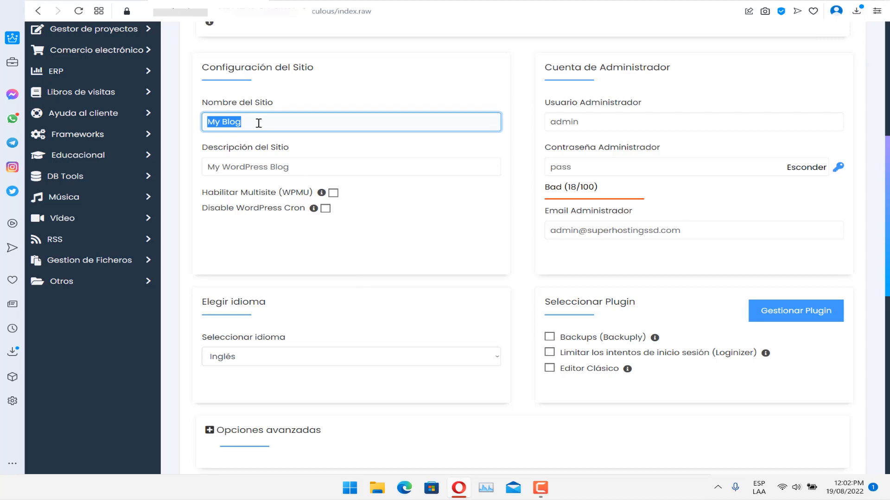
text(PetShop)
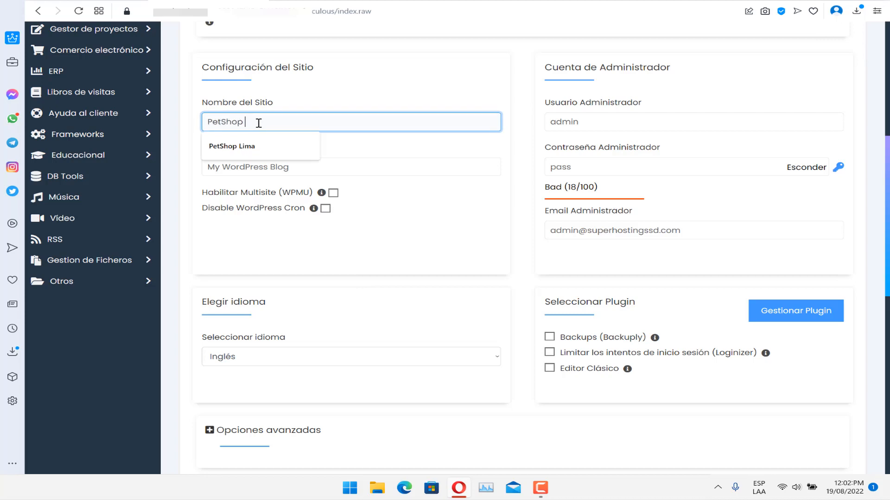
text( Lima)
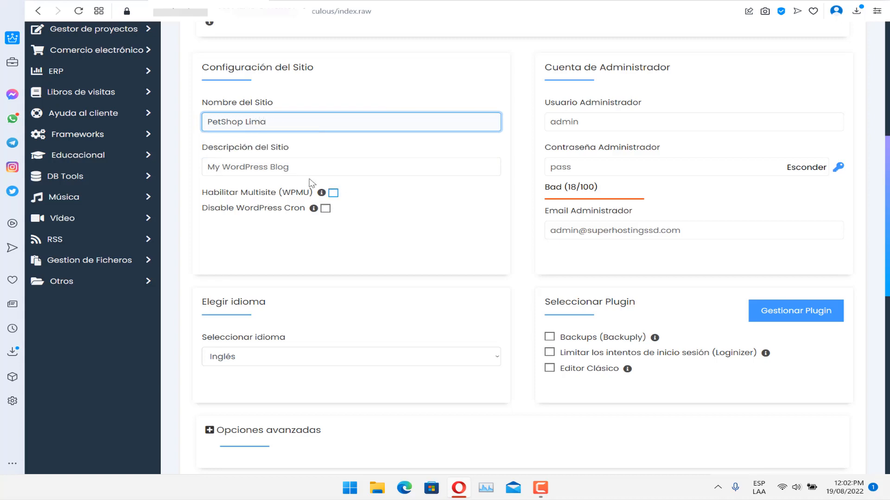
Replace the default administrator username and password with the account's own credentials, hiding the password characters
double_click(594, 122)
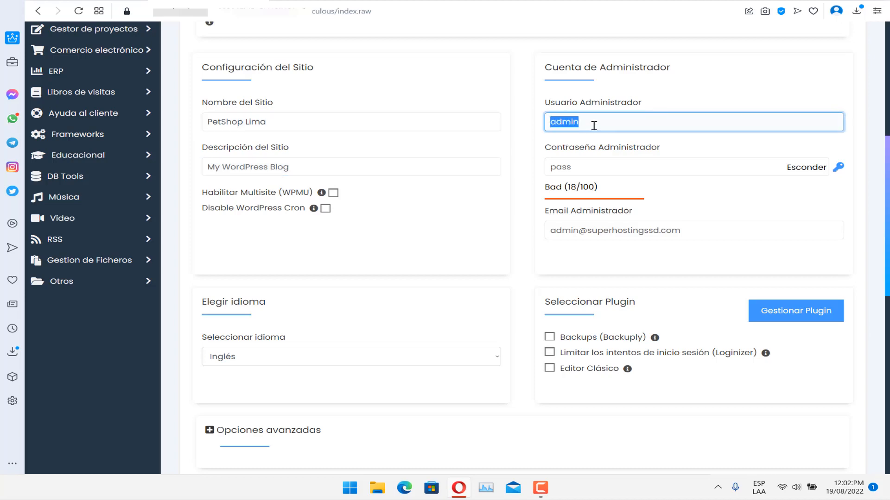
text(M)
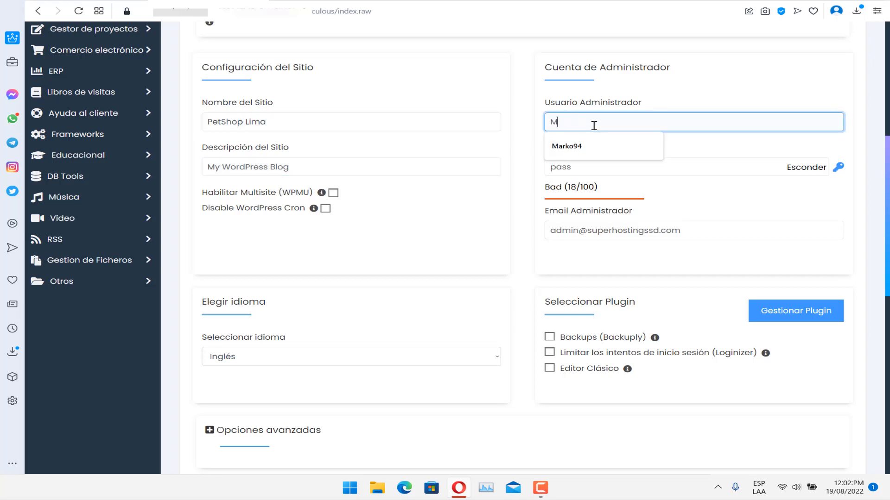
text(arko)
key(Down)
key(Tab)
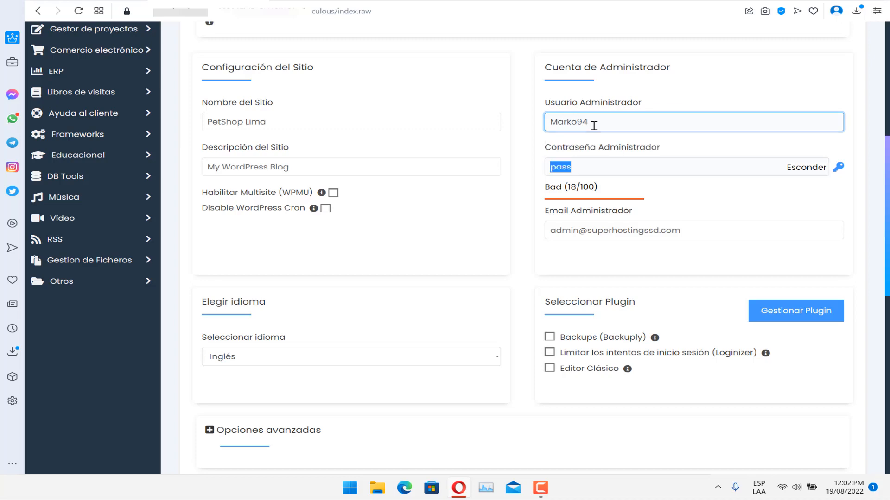
click(789, 173)
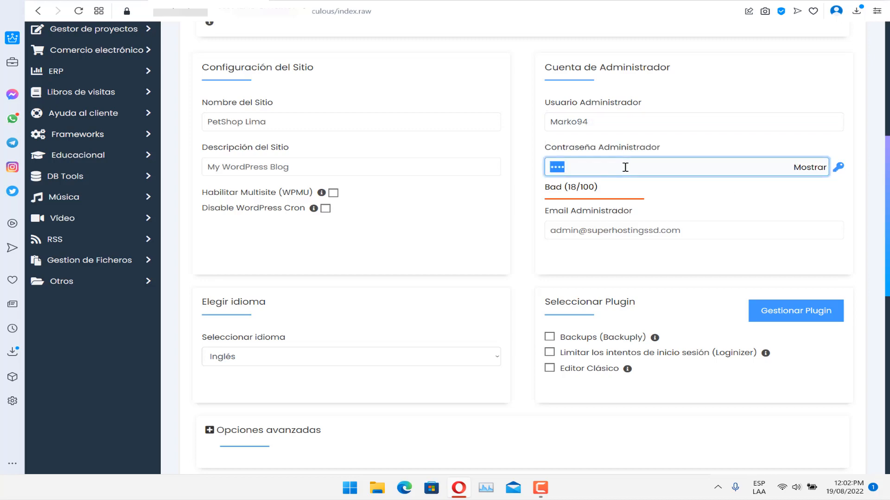
text(•••••)
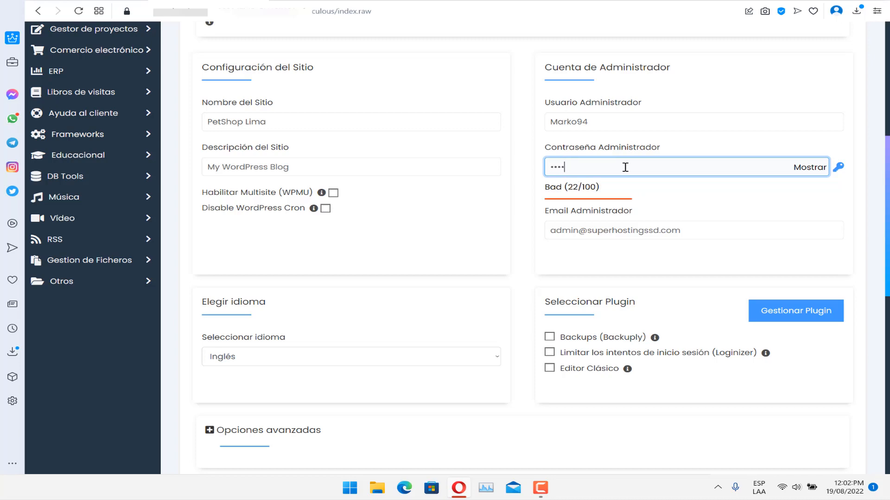
text(•••••)
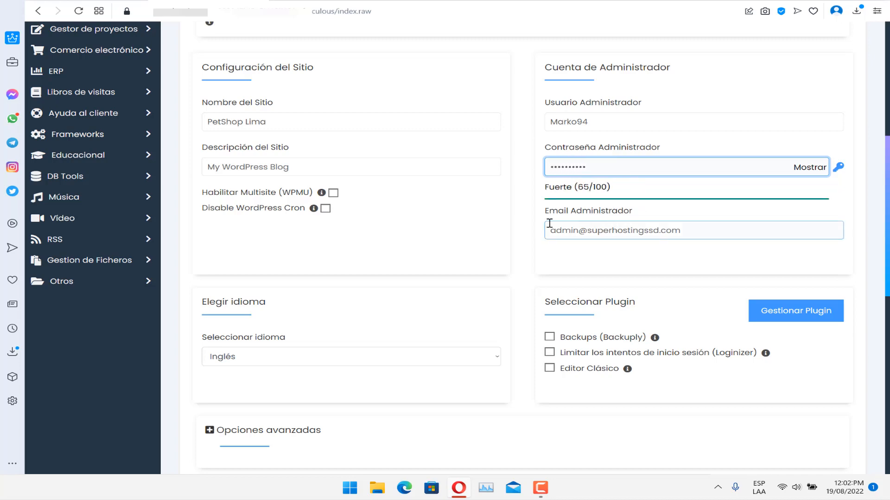
click(580, 230)
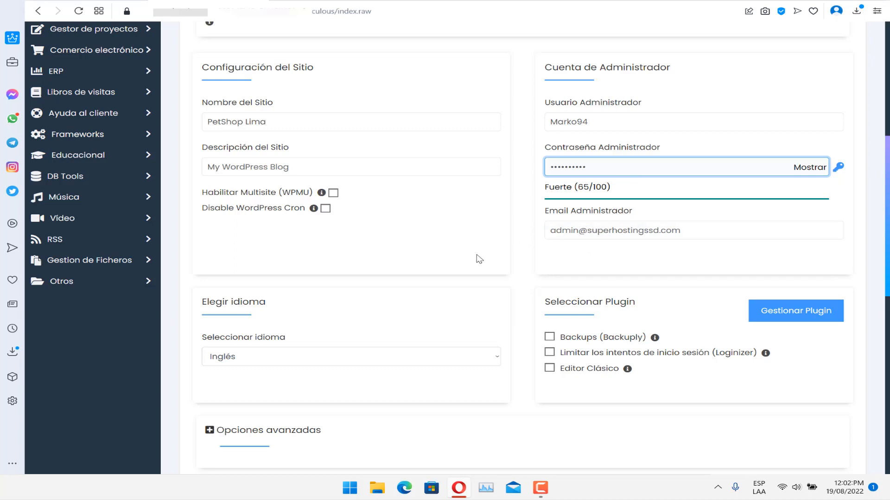
Set the WordPress installation language to Español
scroll(350, 354, down, 5)
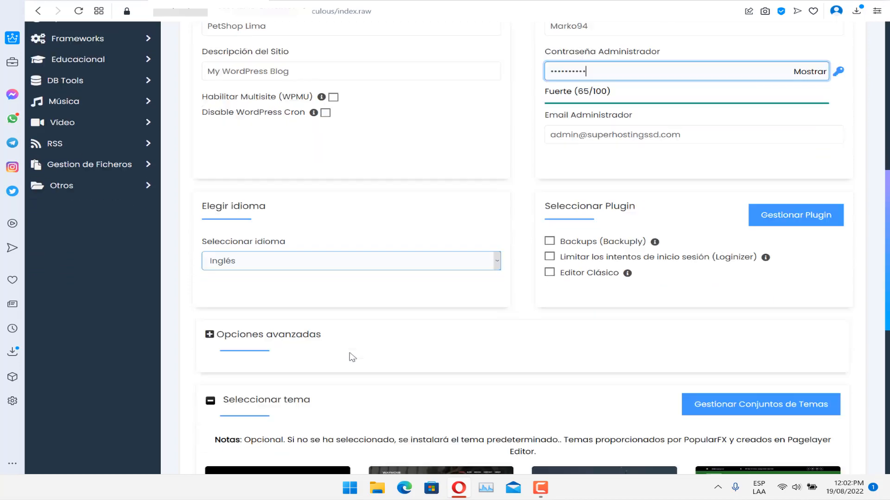
click(302, 144)
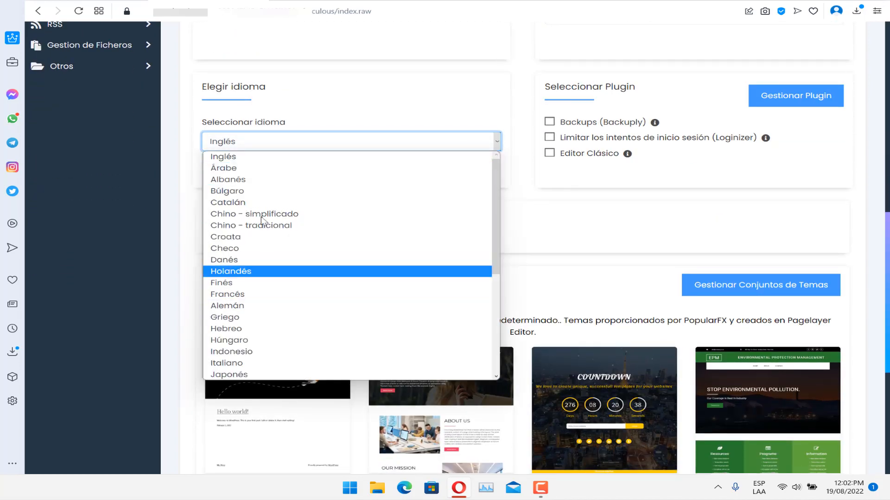
scroll(254, 263, down, 4)
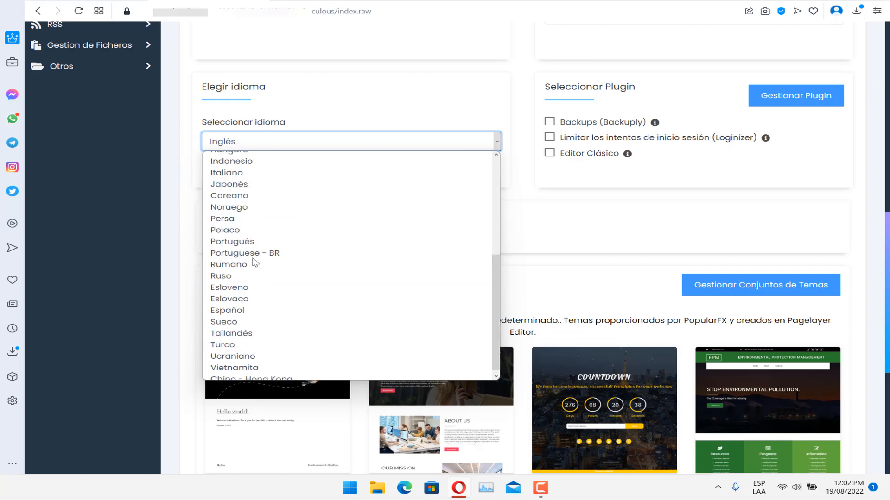
click(266, 306)
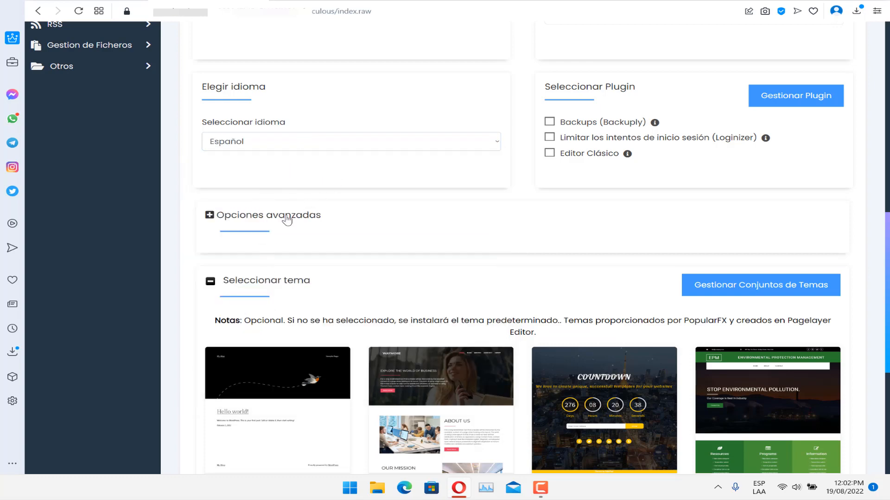
In the advanced options, name the database "petshop" and set the table prefix to "pet_"
click(227, 211)
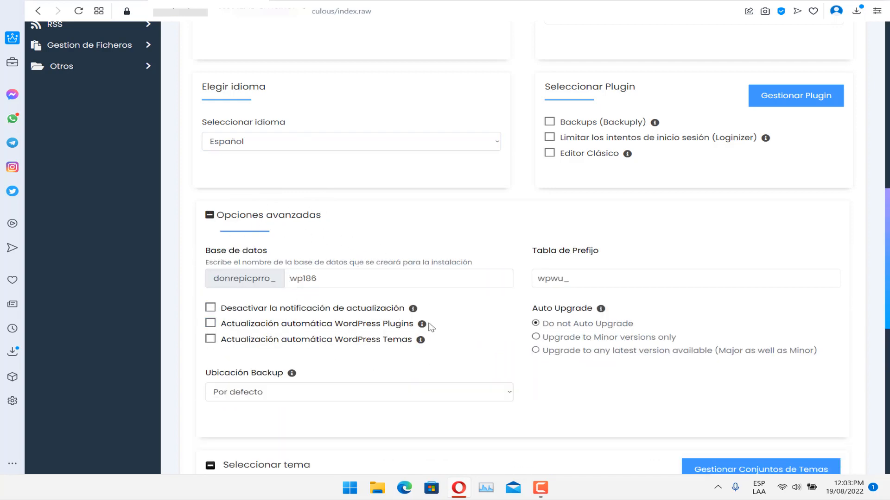
double_click(363, 283)
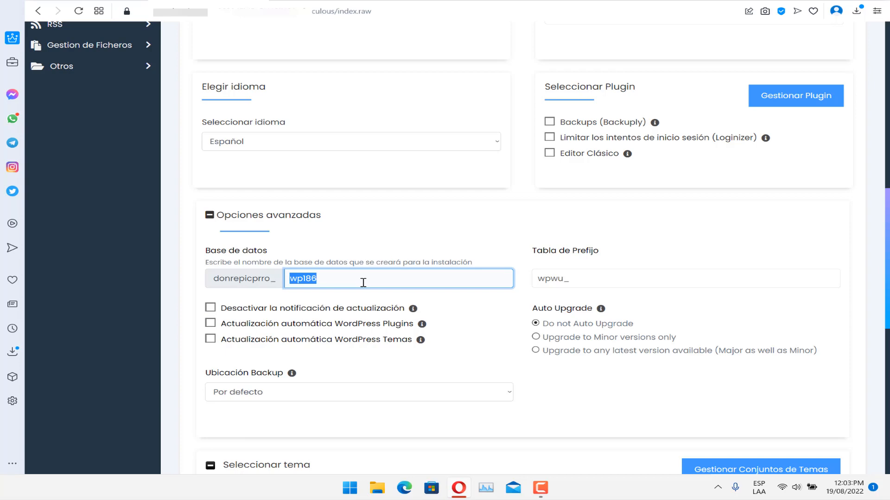
text(petsh)
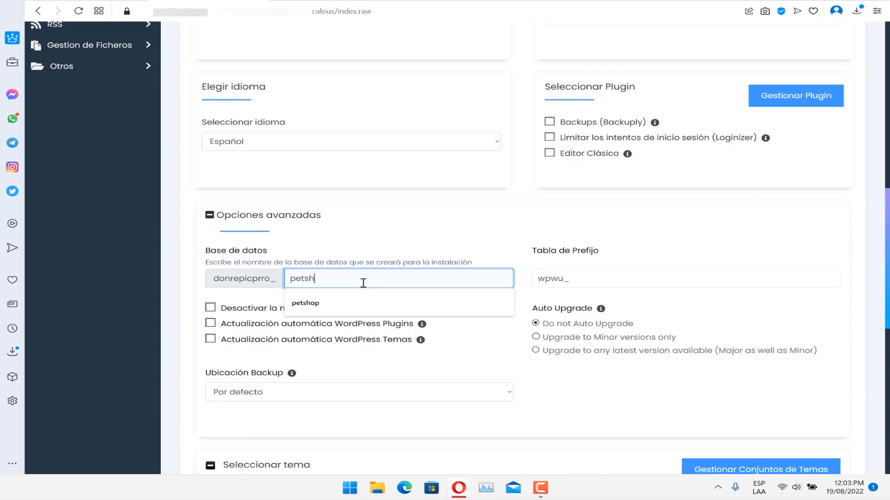
text(op)
key(Tab)
text(p)
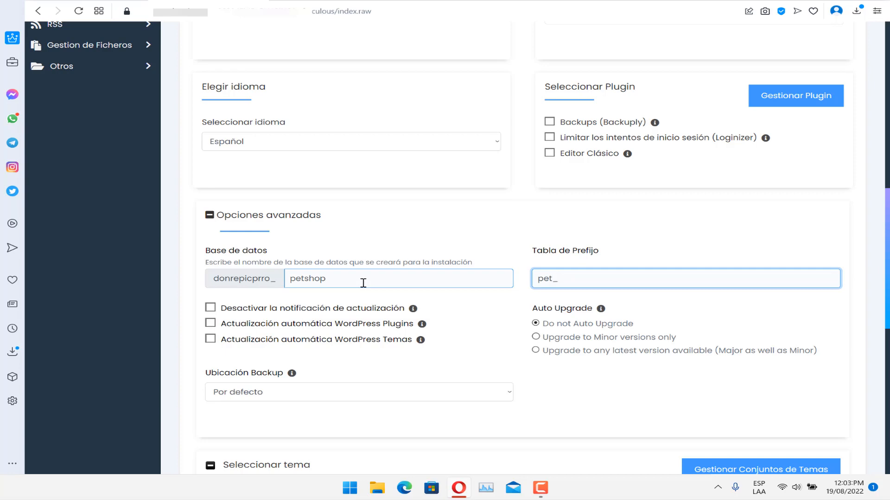
Install WordPress without choosing a theme, and check the resulting site and admin URLs
scroll(364, 284, down, 7)
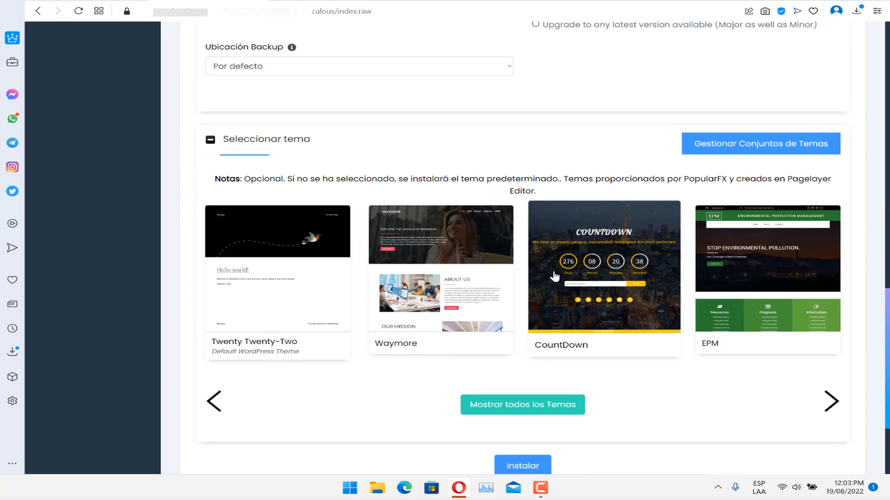
scroll(523, 278, down, 3)
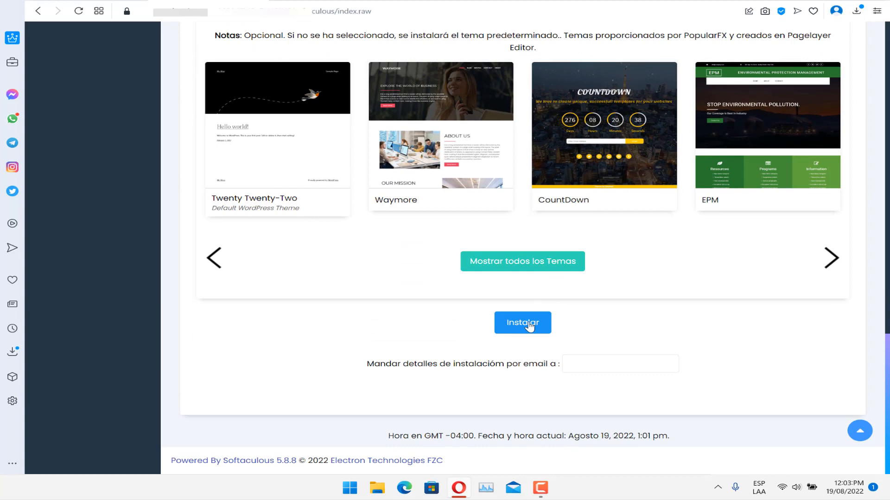
click(524, 323)
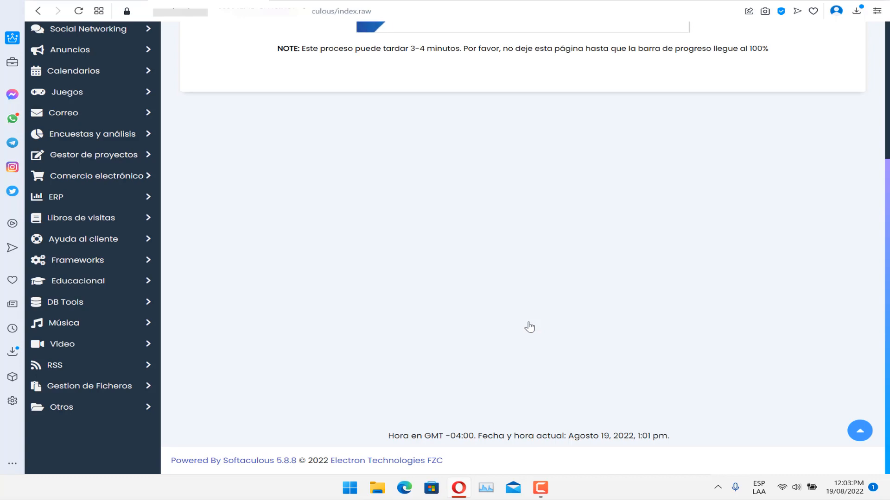
scroll(530, 327, up, 5)
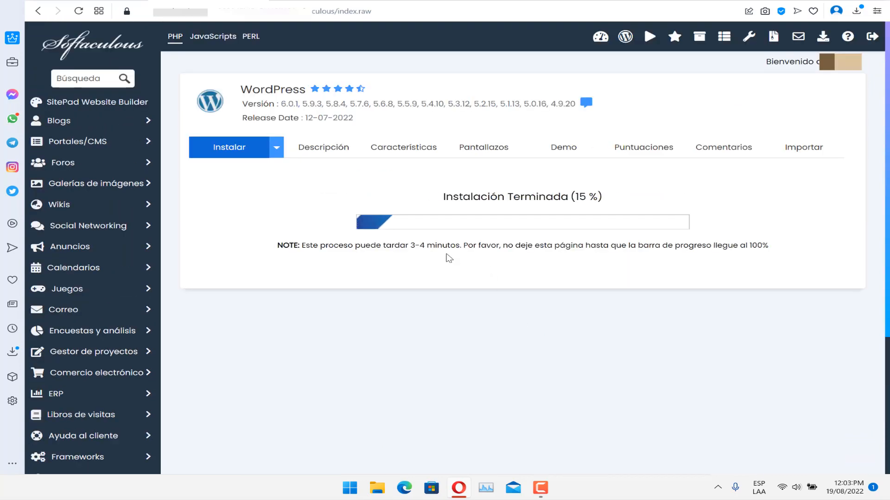
drag(457, 248, 410, 250)
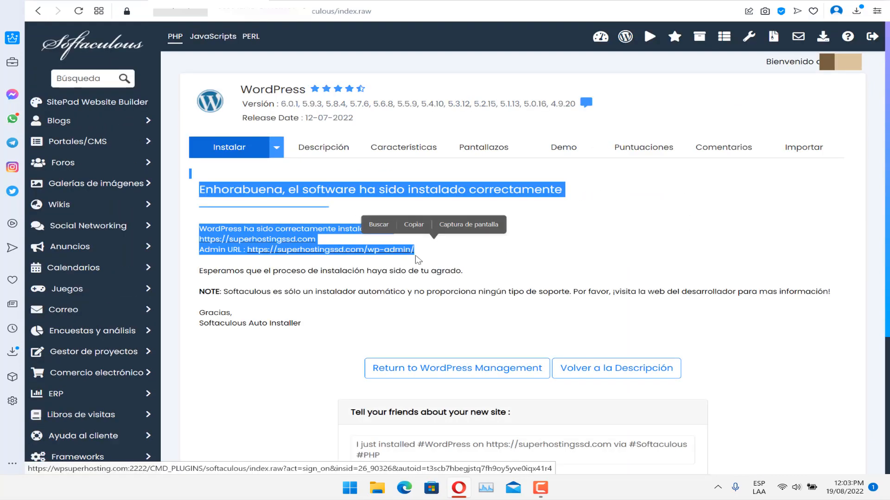
click(416, 259)
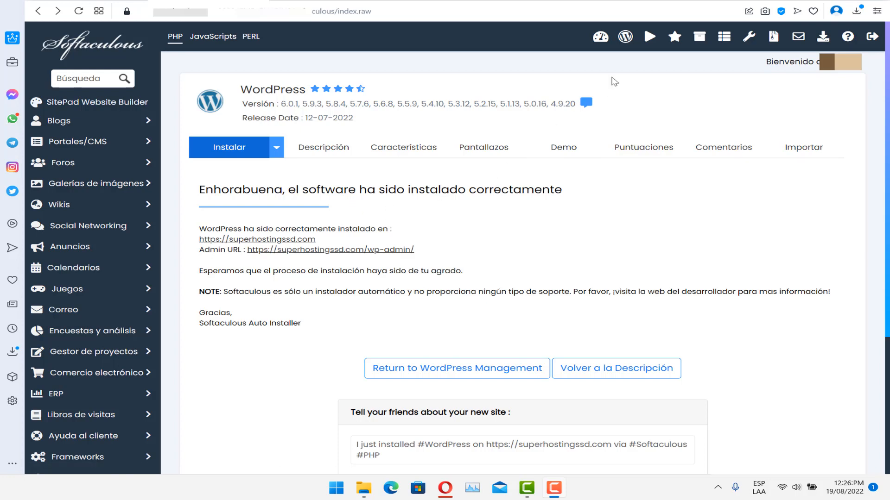
Return to the hosting control panel and open the public_html folder of superhostingssd.com in the file manager
click(600, 36)
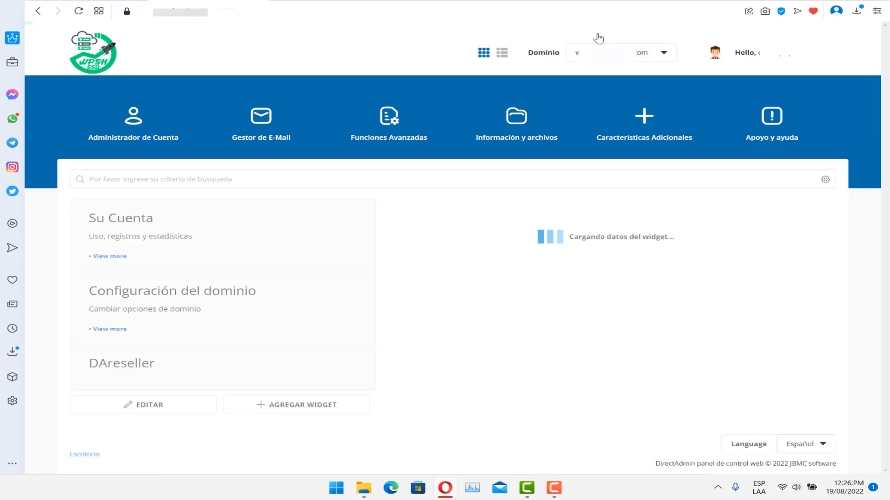
mouse_move(527, 163)
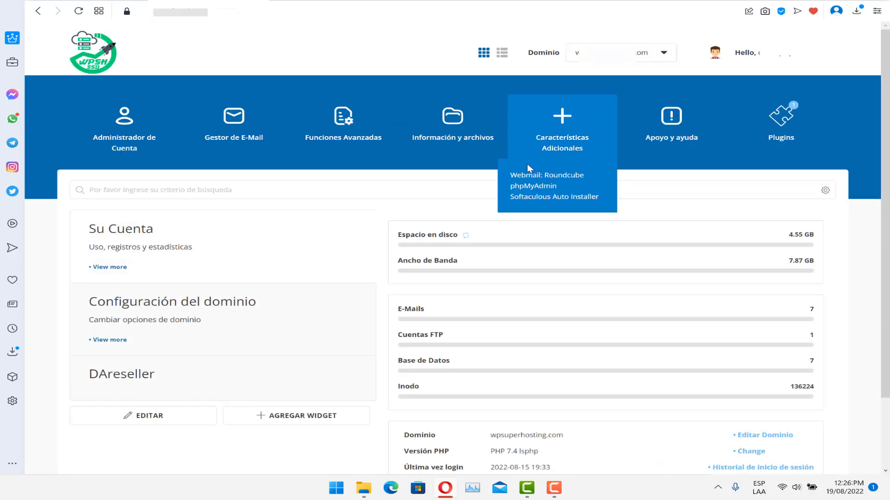
mouse_move(457, 168)
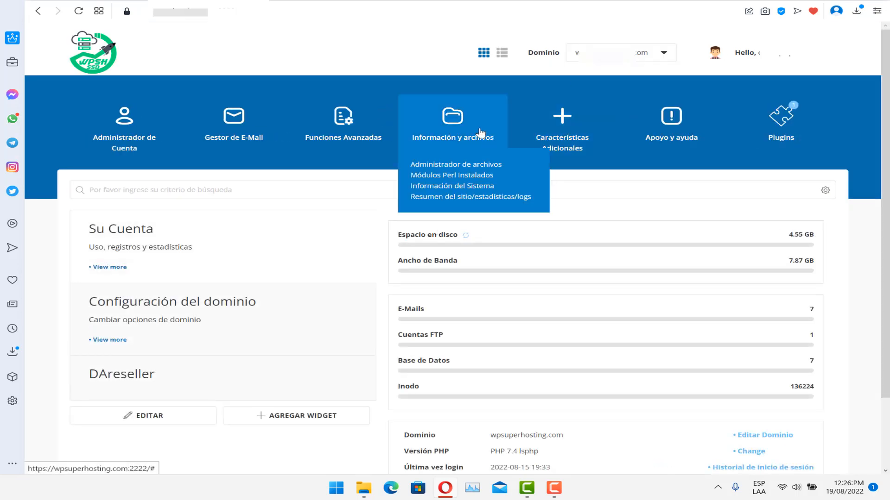
click(479, 167)
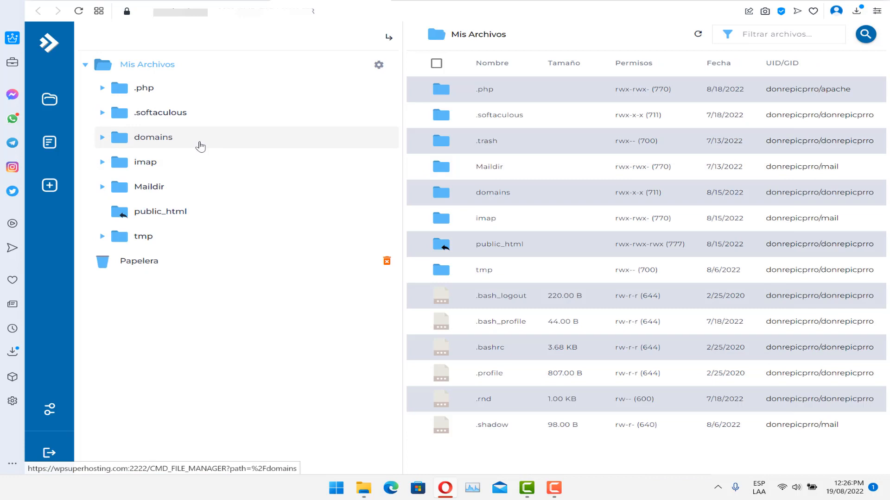
click(199, 146)
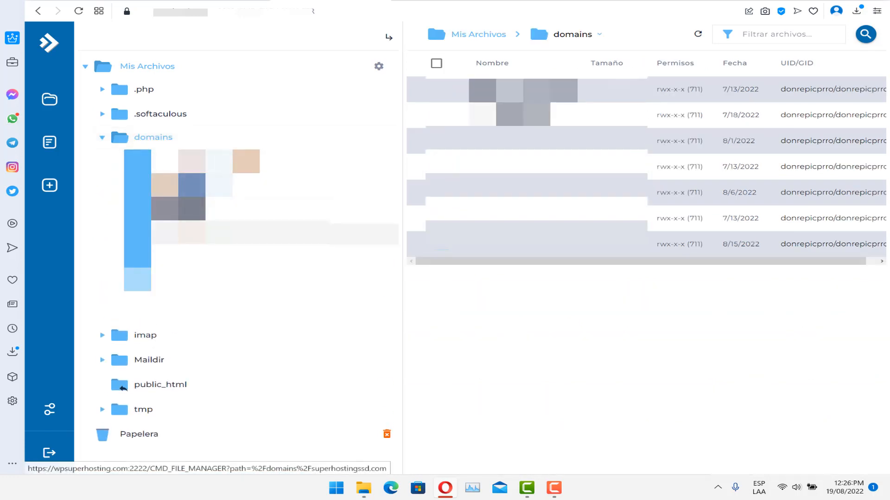
click(210, 238)
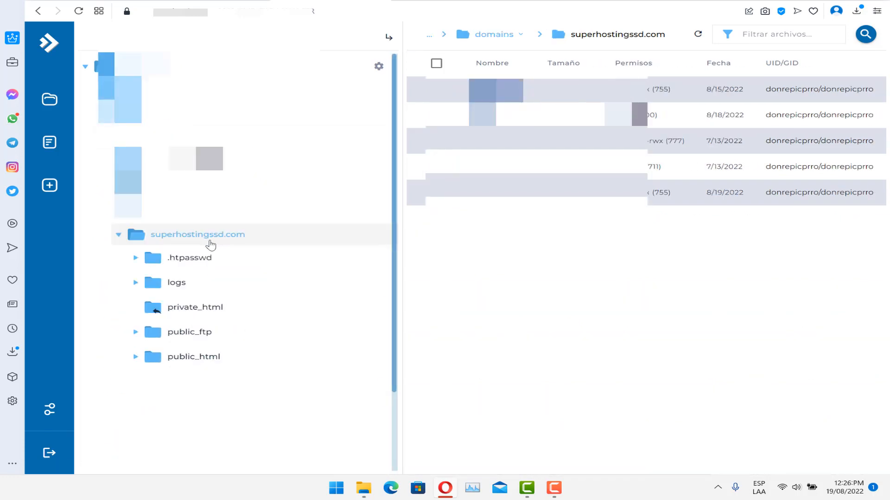
click(203, 358)
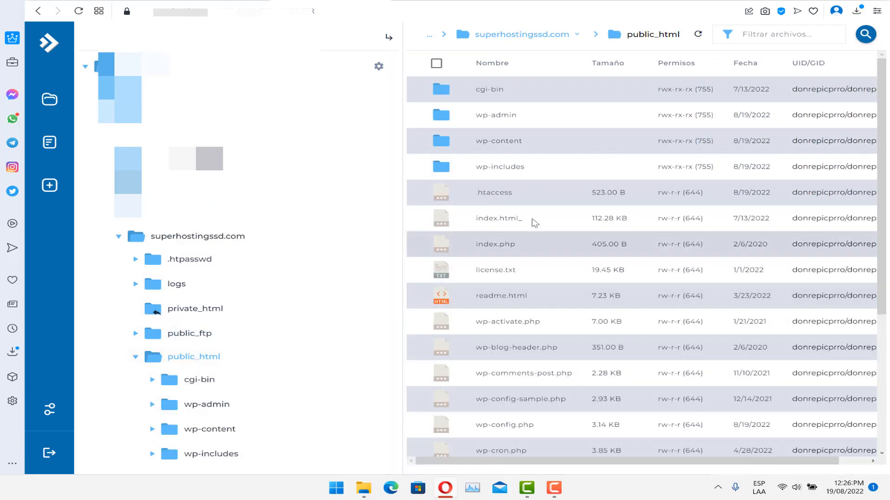
Open .htaccess for editing and copy all the security rules from the Codigos_Htaccess text file in the Curso WordPress folder
right_click(496, 194)
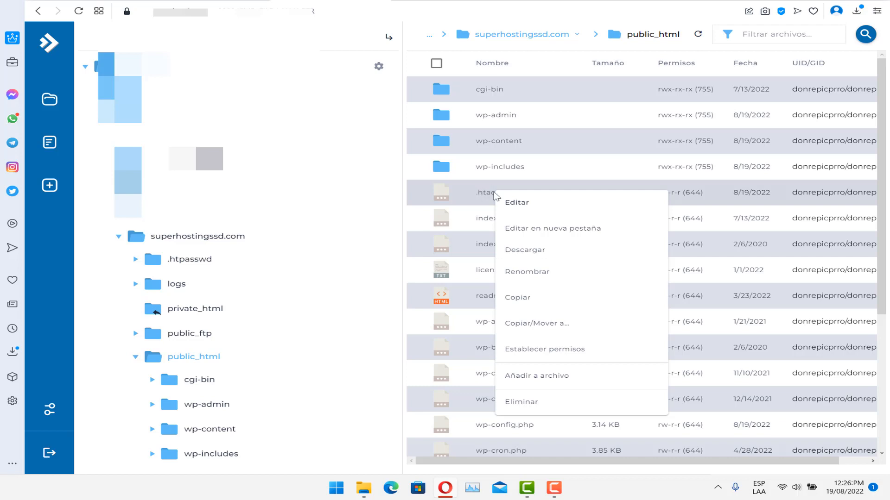
click(538, 206)
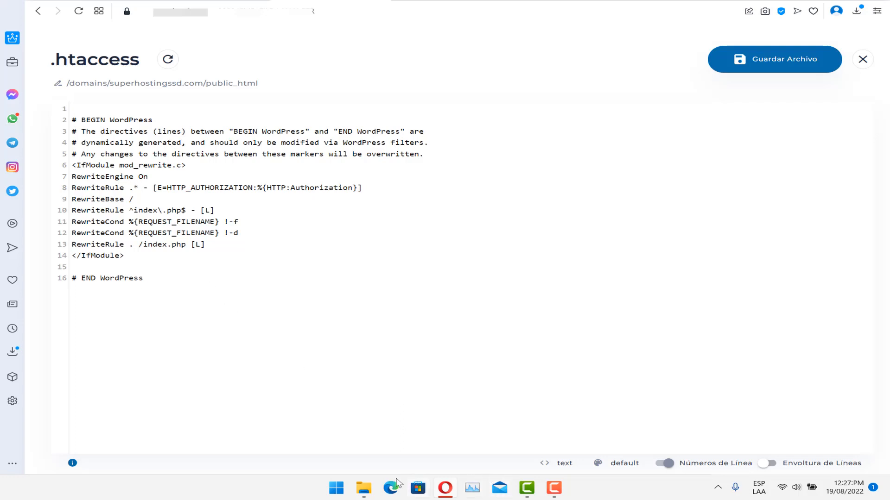
click(363, 492)
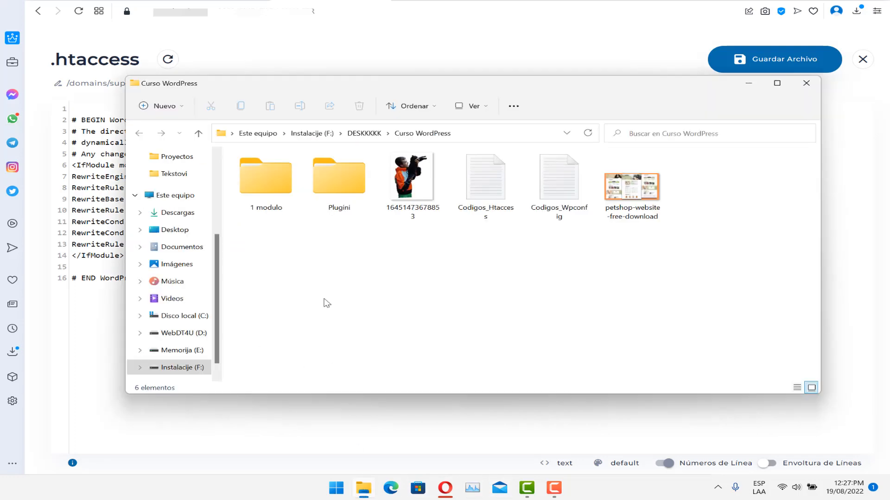
click(491, 187)
double_click(491, 187)
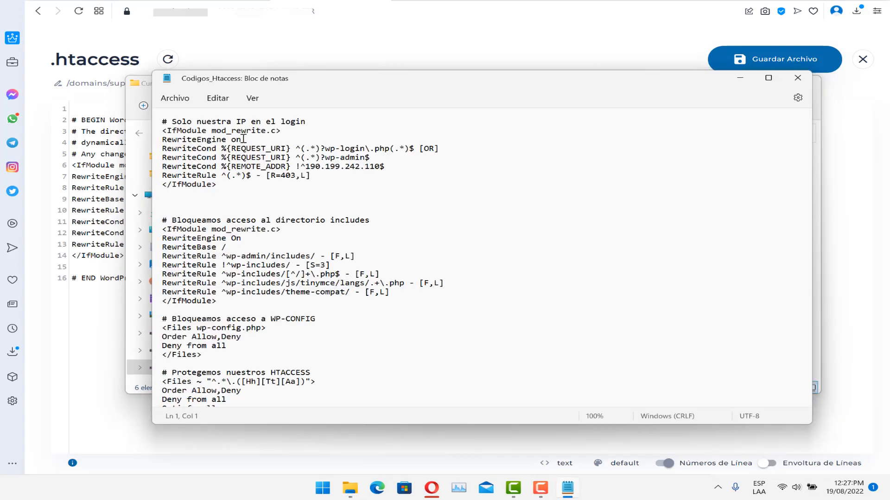
scroll(374, 236, down, 5)
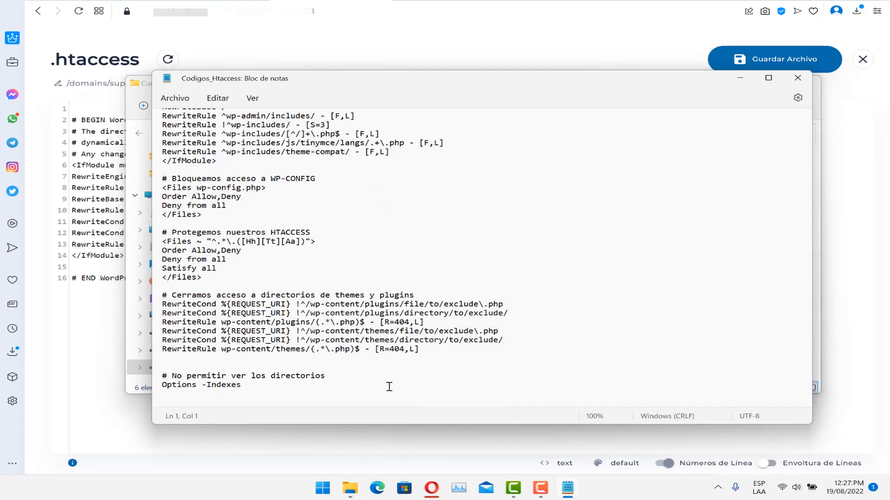
drag(389, 387, 129, 84)
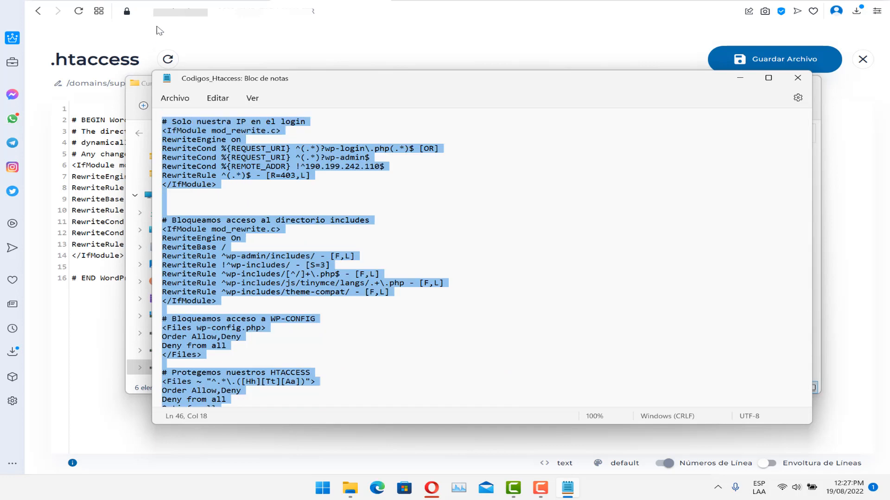
Paste the copied rules into .htaccess between the closing </IfModule> line and "# END WordPress"
click(208, 44)
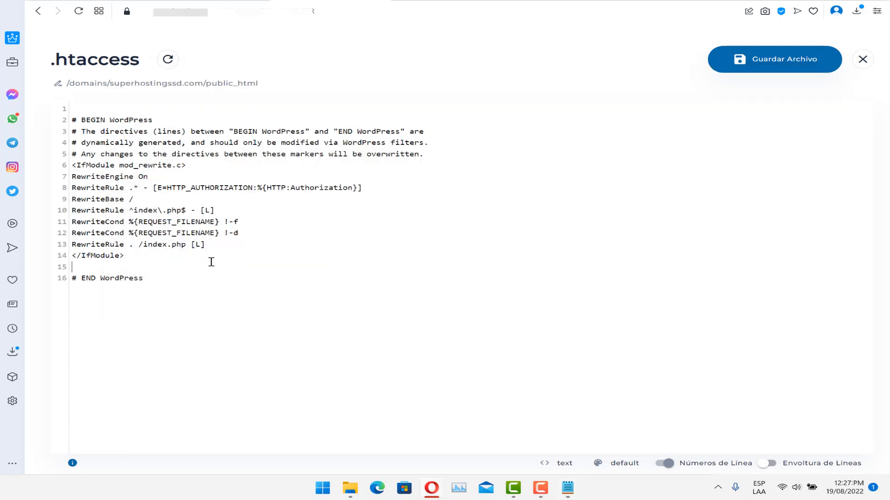
key(Return)
key(Return)
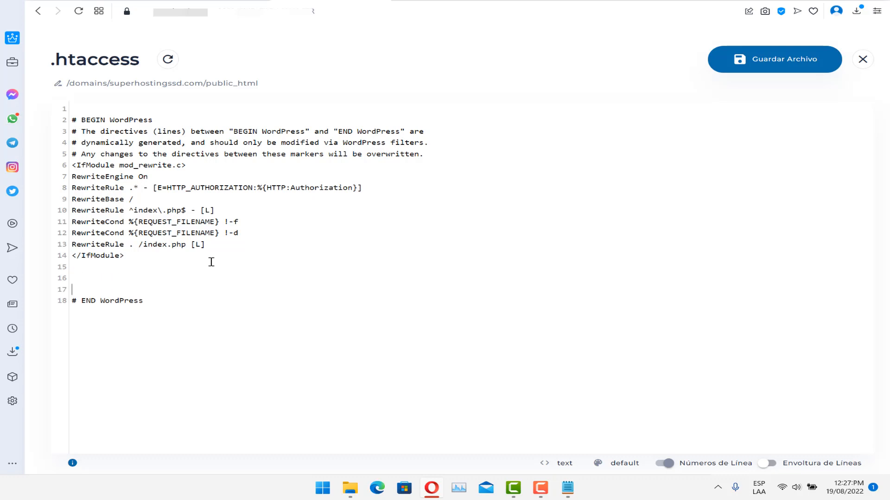
key(ctrl+v)
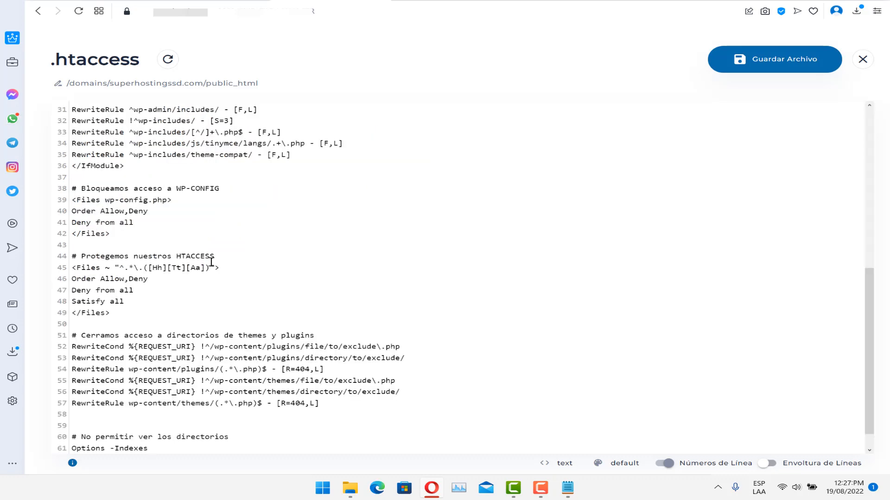
Delete the "Solo nuestra IP en el login" block and a spare blank line from .htaccess
scroll(213, 262, up, 5)
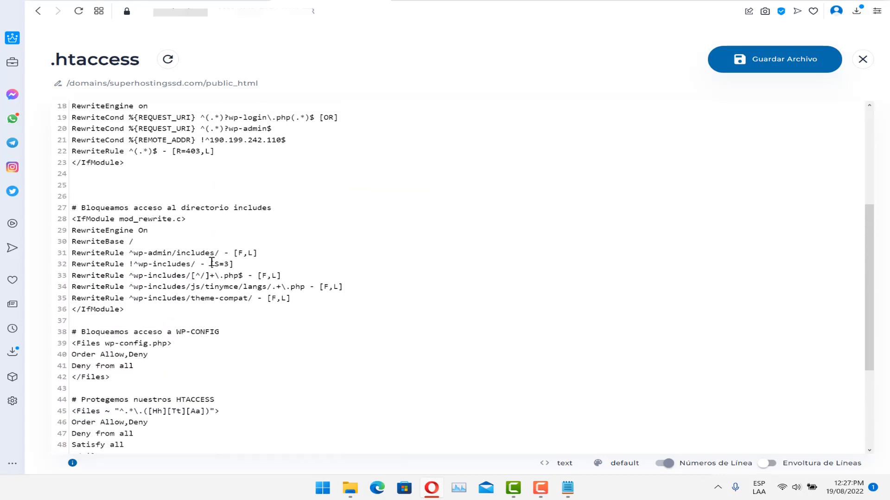
scroll(208, 259, up, 2)
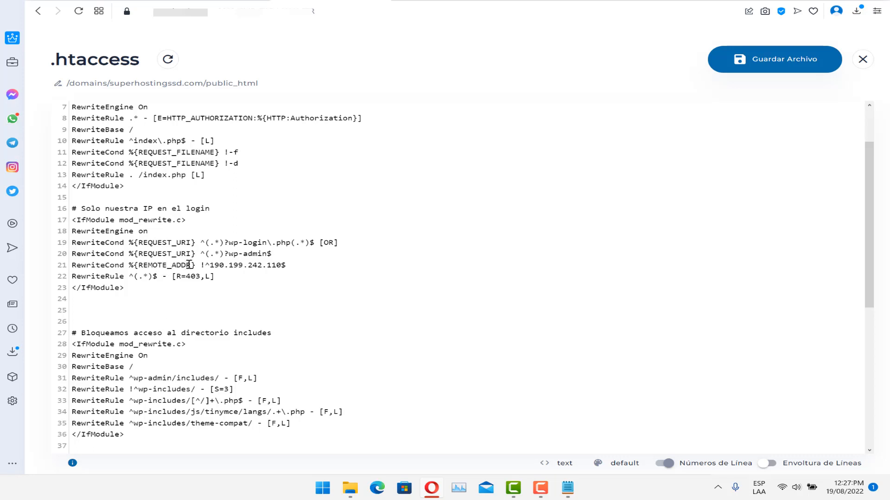
click(166, 309)
drag(141, 306, 63, 209)
key(BackSpace)
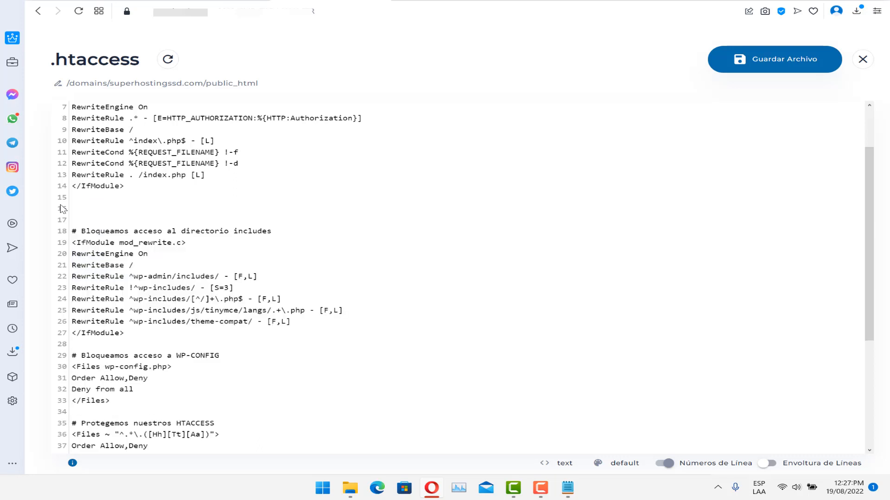
key(BackSpace)
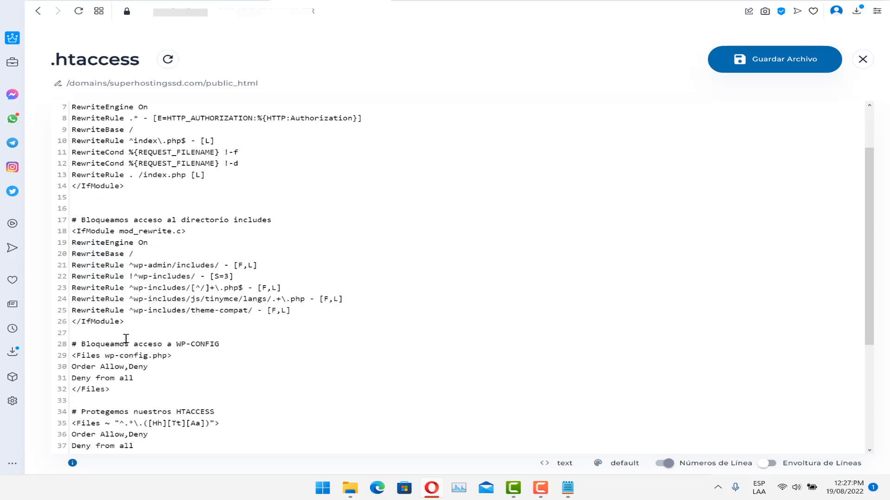
Review the remaining .htaccess rules down to "# END WordPress", save the file and close it
scroll(183, 342, down, 1)
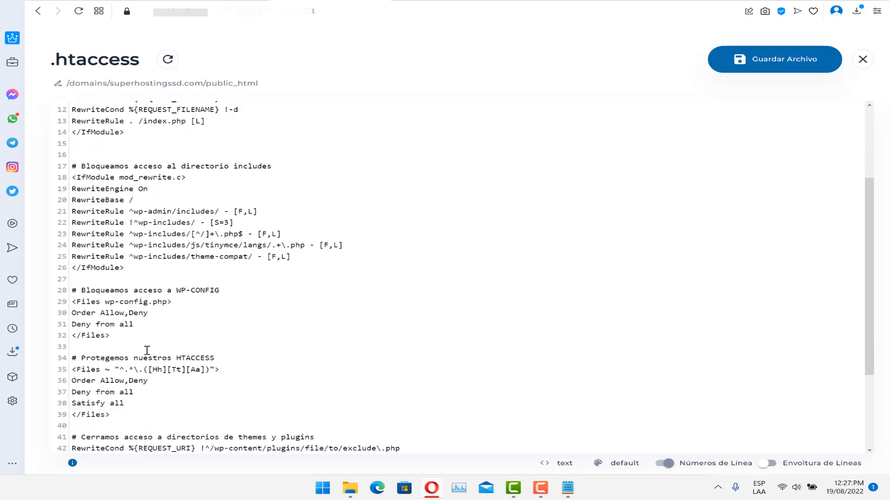
scroll(141, 354, down, 1)
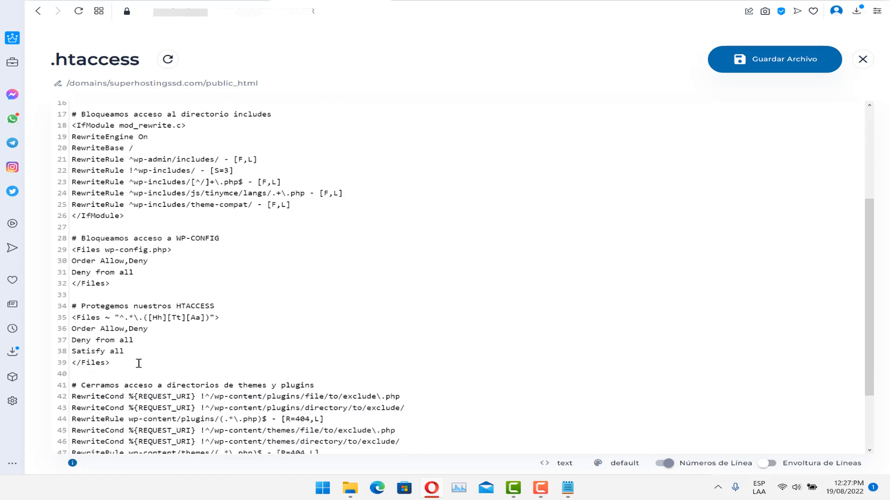
scroll(138, 364, down, 2)
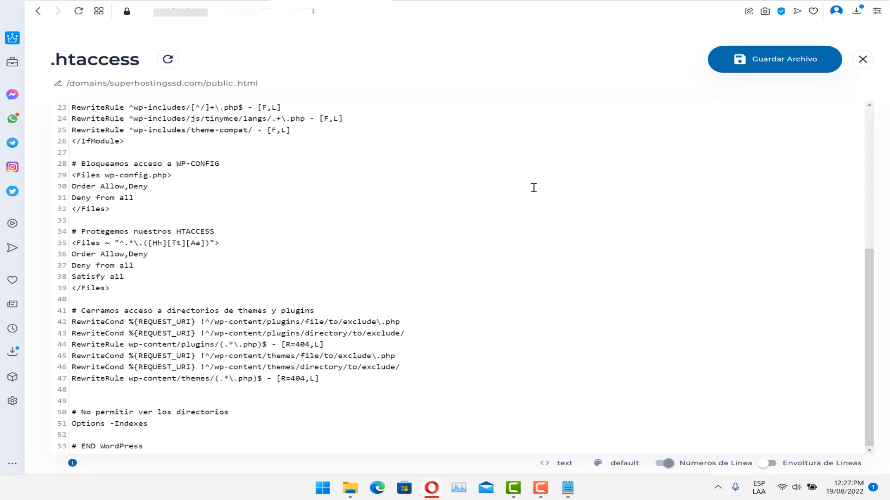
click(780, 60)
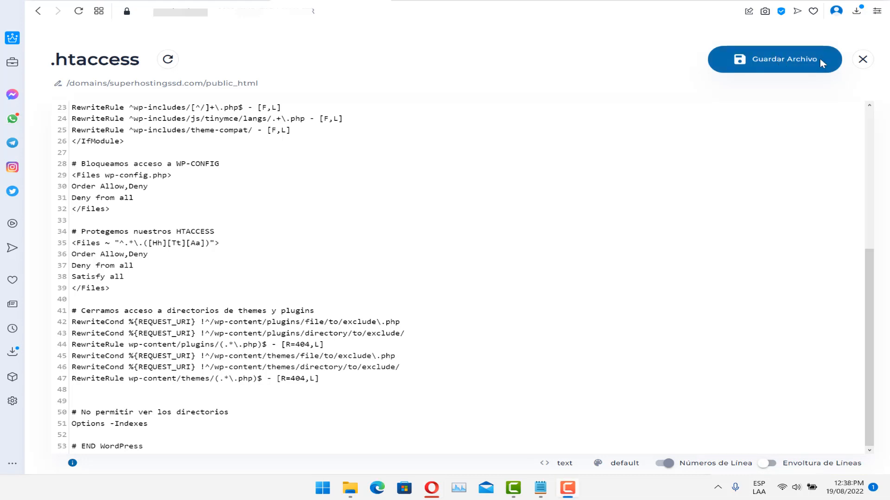
click(861, 60)
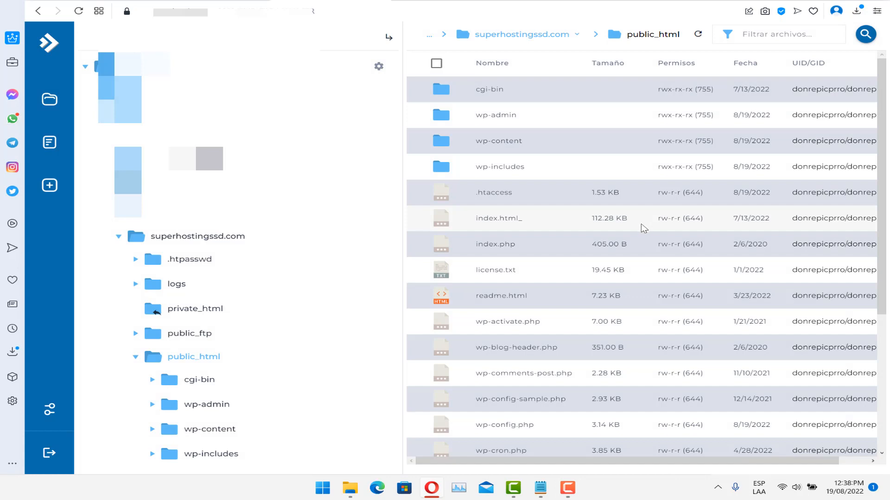
Open wp-config.php for editing and copy the whole "Seguridad" code block from the Codigos_Wpconfig text file
scroll(643, 228, down, 5)
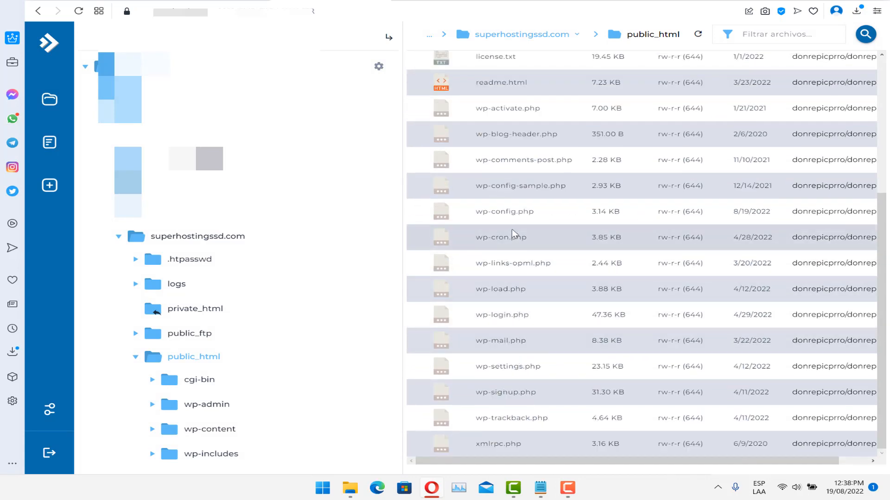
right_click(515, 212)
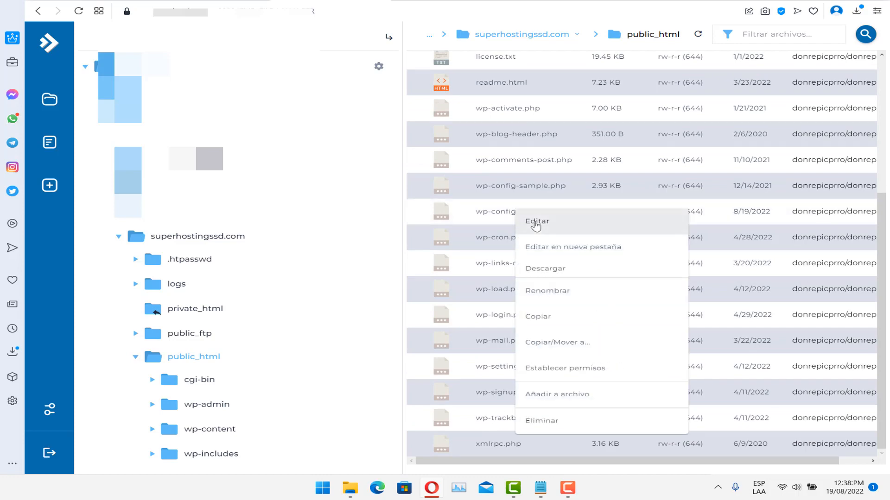
click(536, 222)
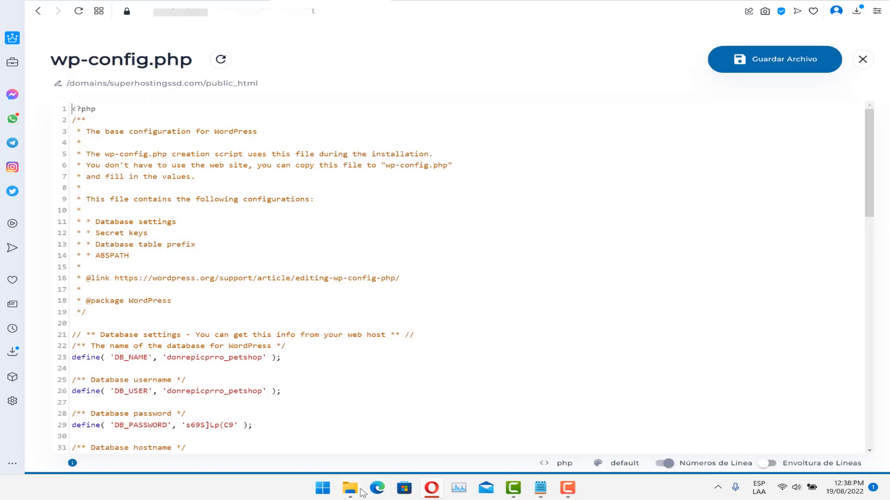
click(355, 489)
double_click(556, 190)
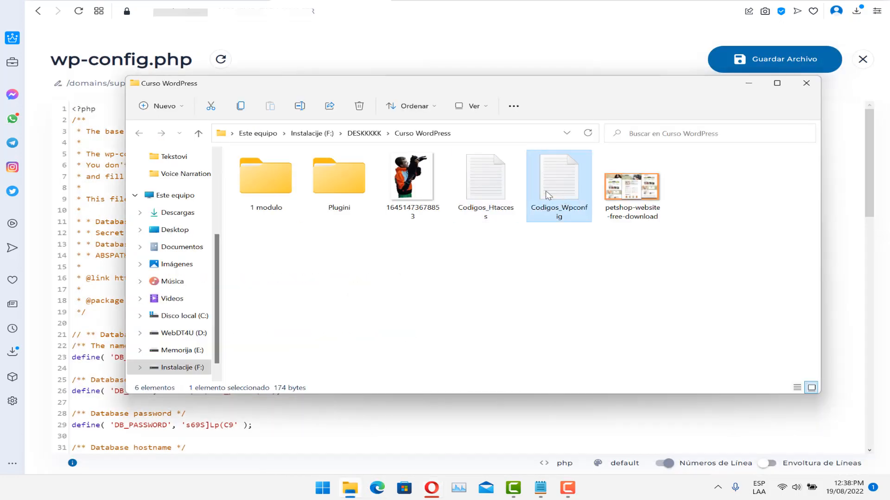
drag(260, 204, 147, 99)
key(ctrl+c)
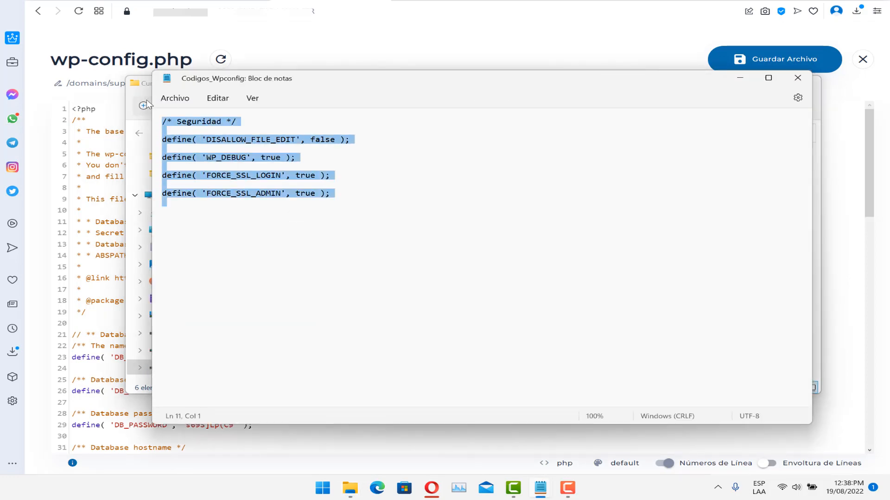
Paste the "Seguridad" defines below the wp-settings.php line at the end of wp-config.php and save the file
click(323, 64)
scroll(248, 277, down, 15)
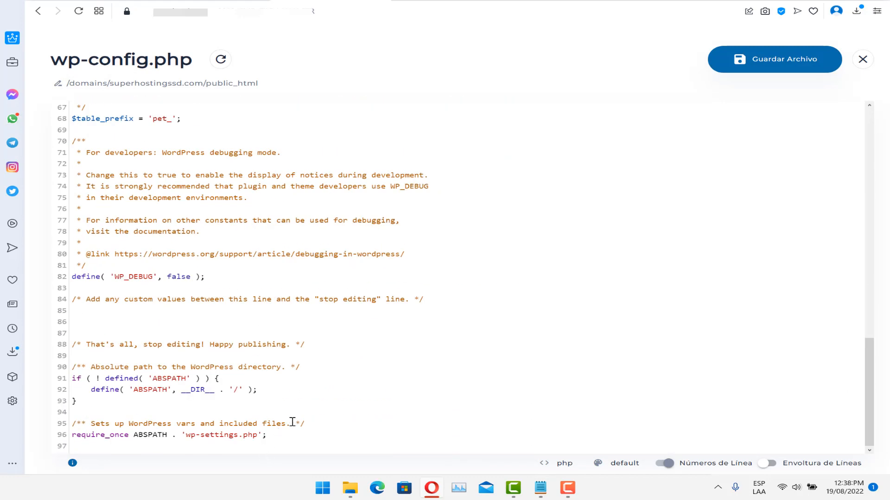
click(311, 437)
key(Return)
key(Return)
key(ctrl+v)
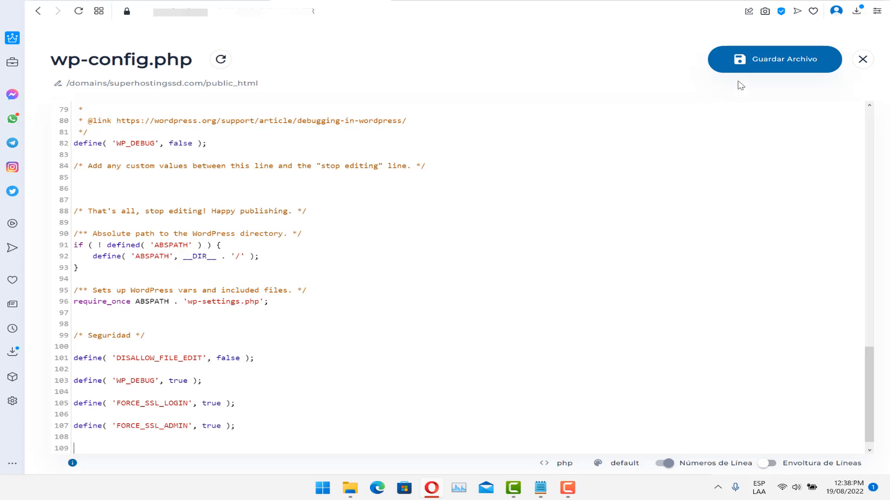
click(765, 56)
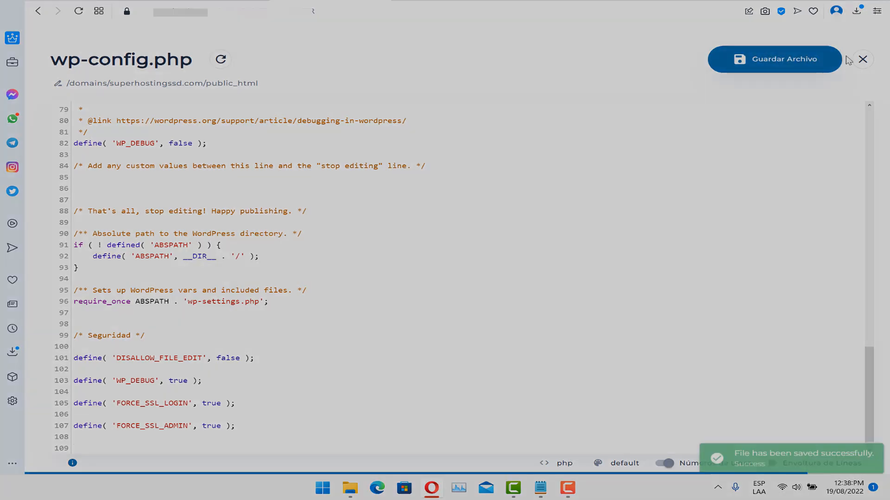